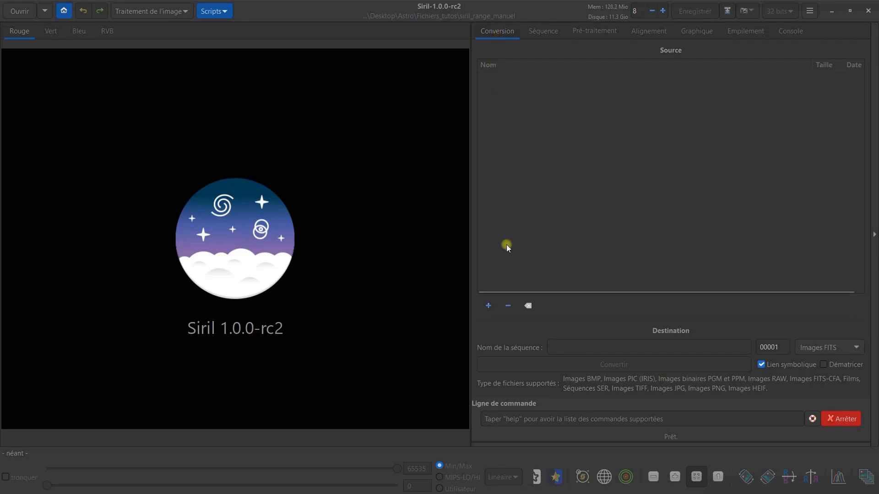
- Add all the CR2 files from the darks folder to the conversion source list
click(488, 306)
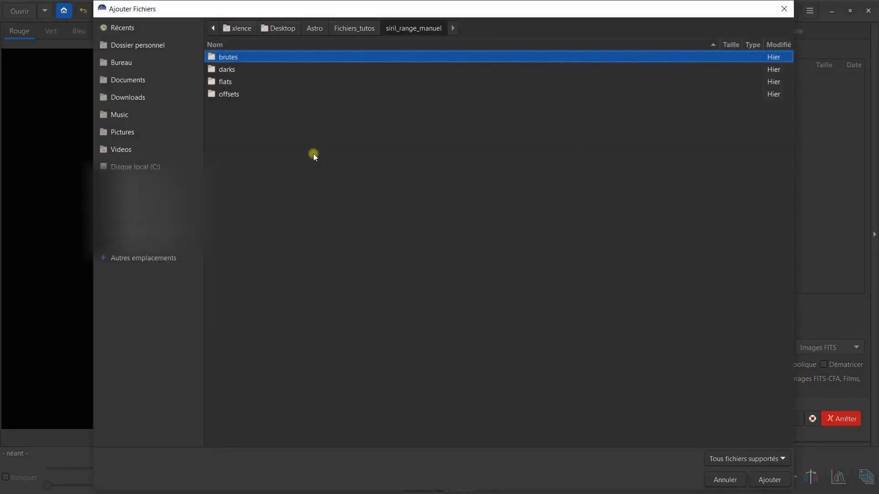
double_click(235, 70)
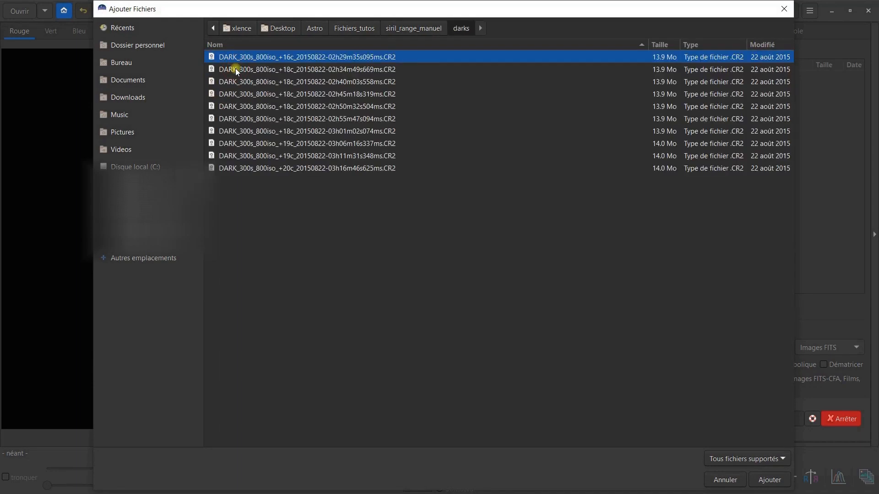
key(ctrl+a)
key(Return)
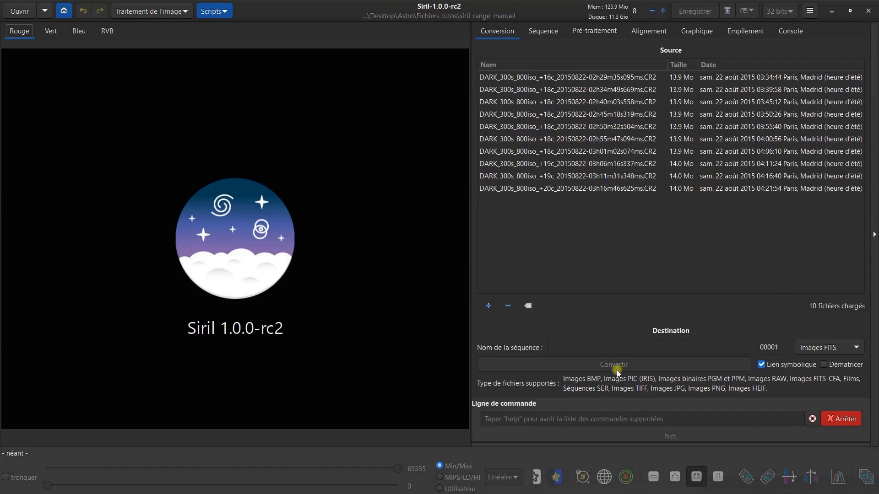
- Convert the loaded dark frames into a FITS sequence named dark
click(575, 348)
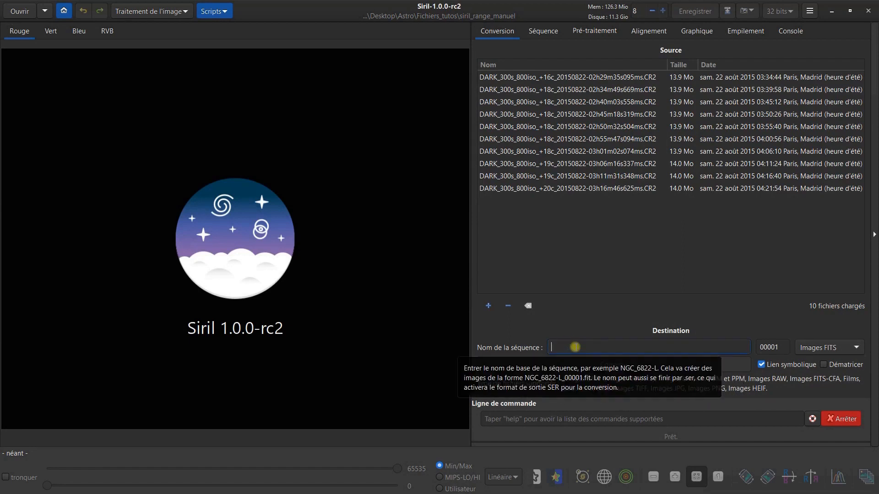
text(dark)
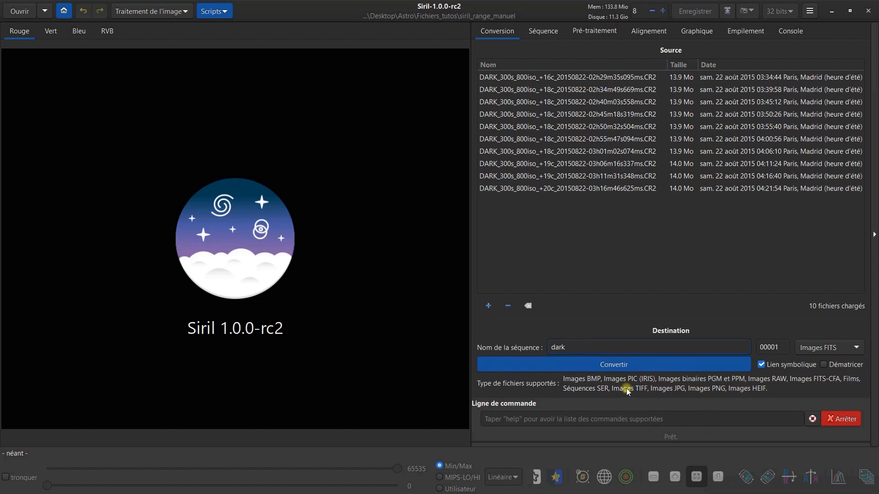
click(613, 365)
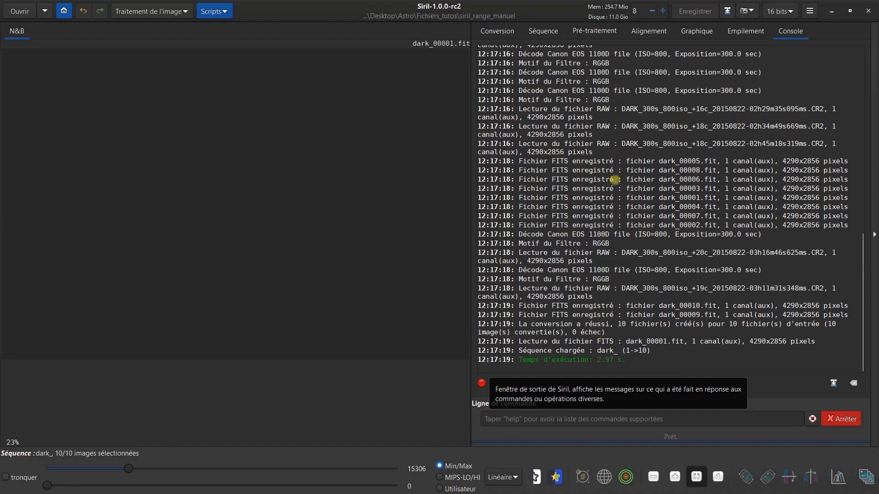
- Stack the dark sequence by average with pixel rejection, with the normalisation set to Aucune normalisation
click(548, 32)
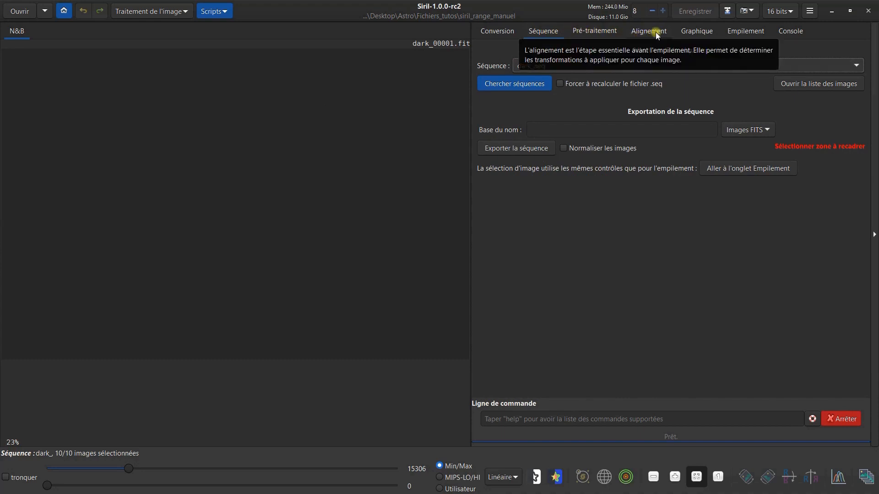
click(744, 32)
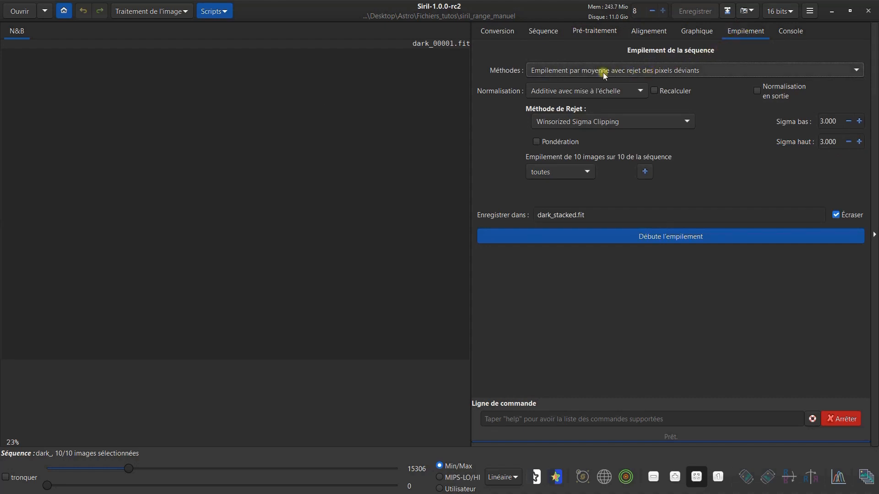
click(729, 71)
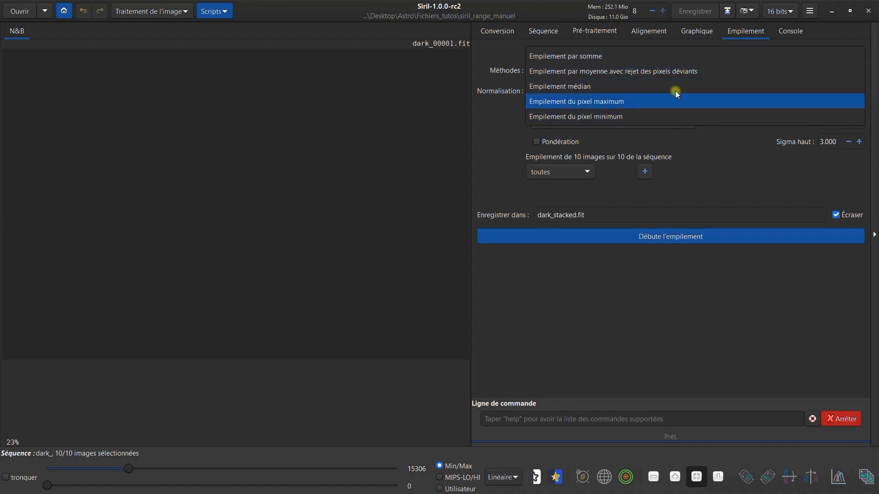
click(506, 79)
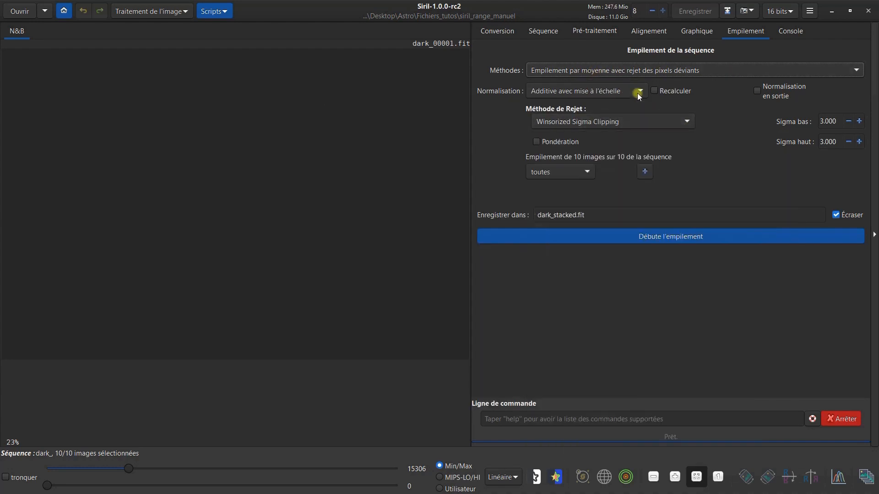
click(635, 90)
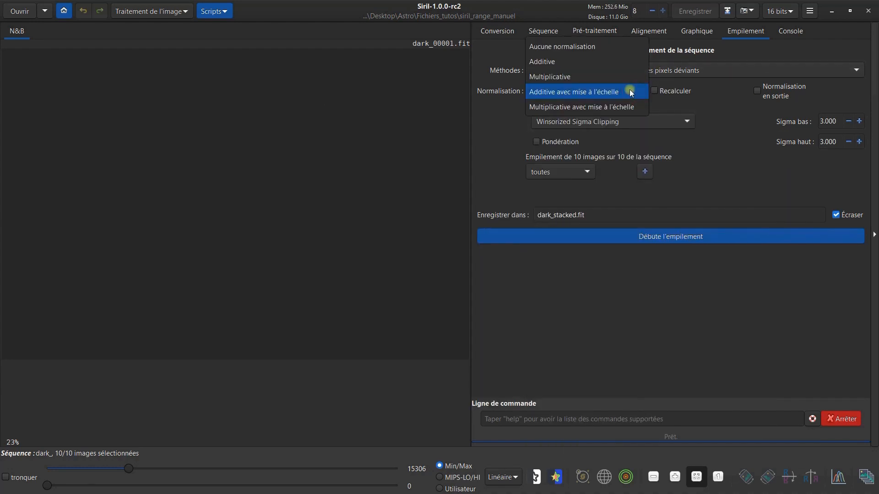
click(575, 50)
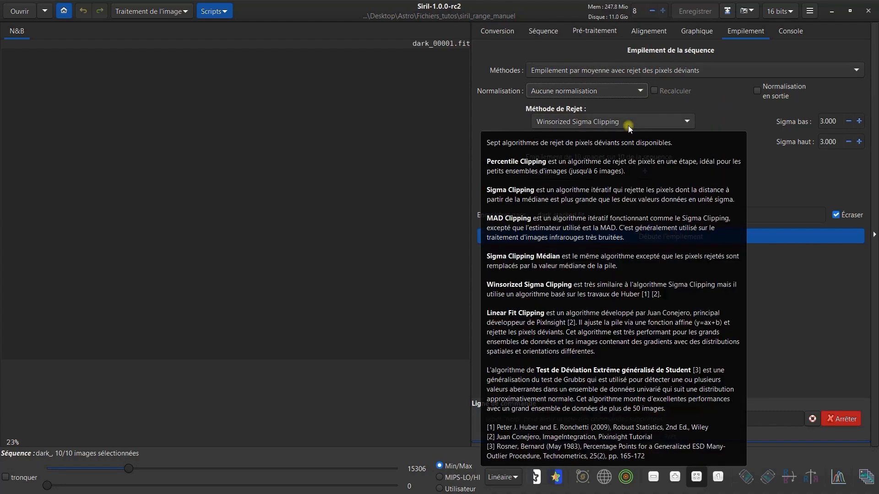
click(655, 236)
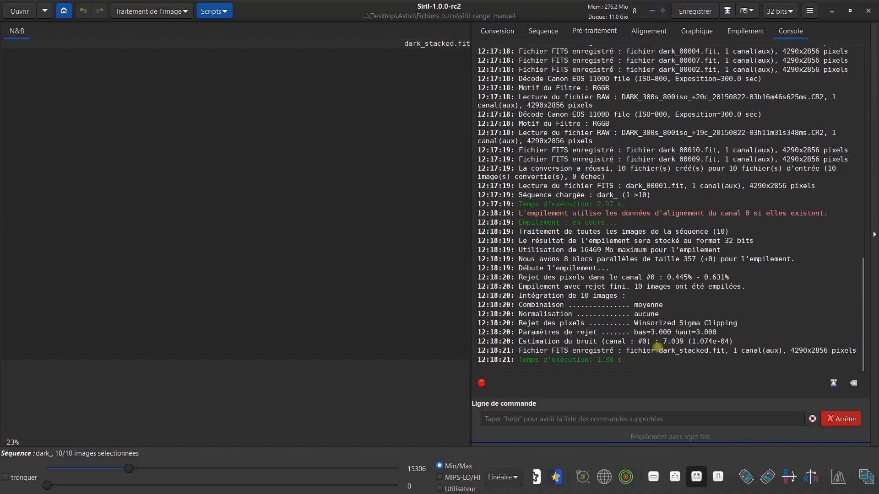
drag(659, 350, 725, 350)
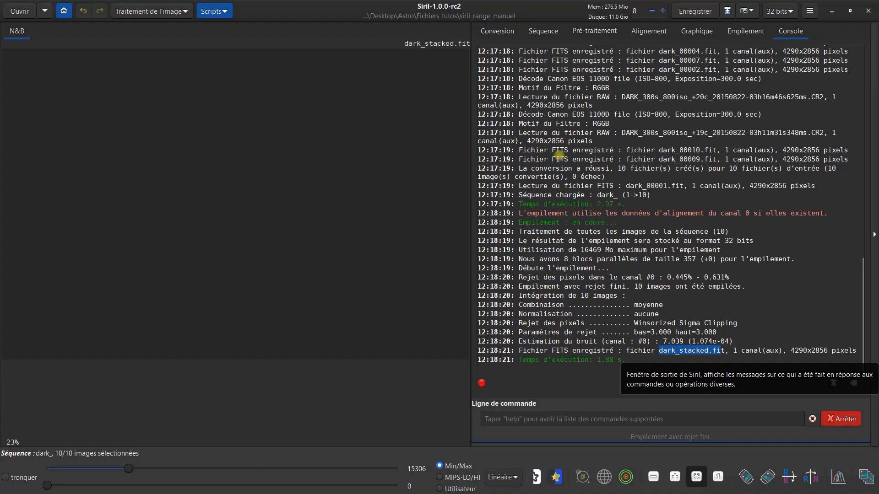
- Clear the dark files from the conversion source list and add all the CR2 files from the offsets folder
click(504, 30)
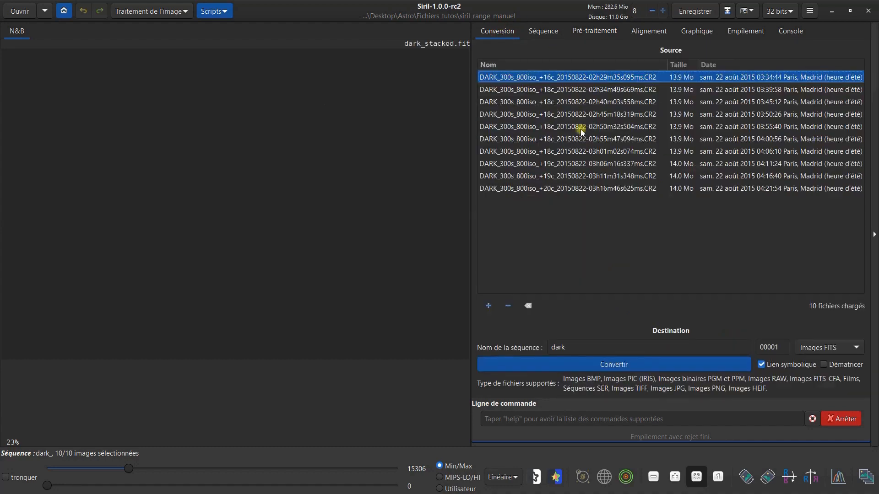
click(529, 304)
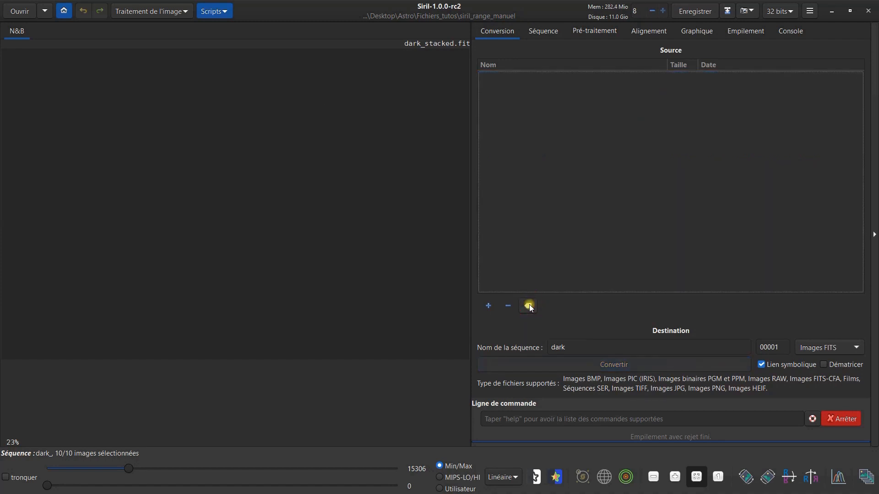
click(488, 306)
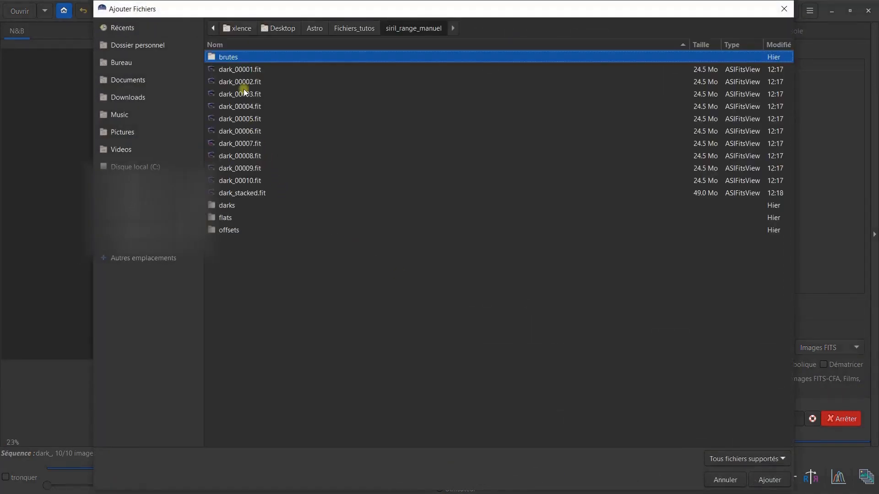
double_click(229, 230)
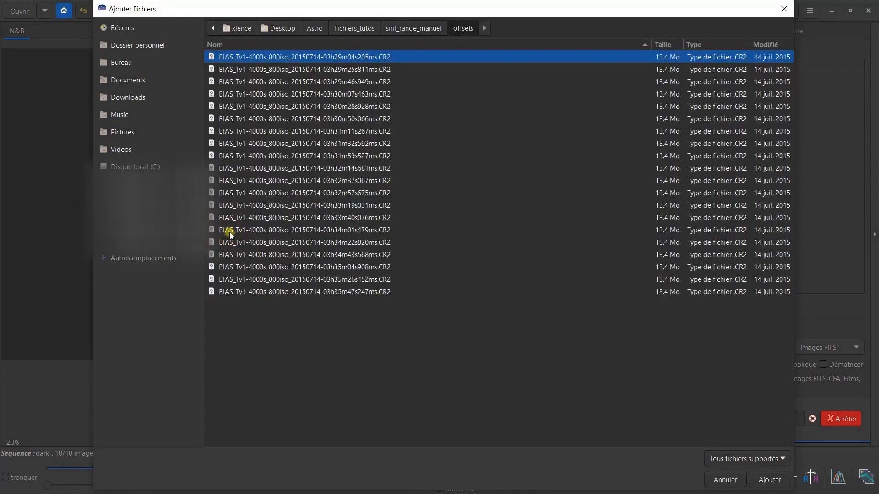
key(ctrl+a)
key(Return)
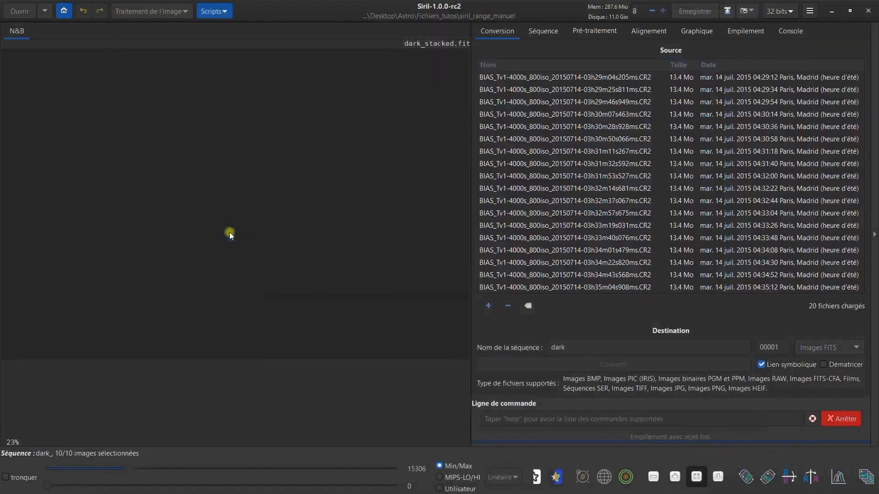
- Convert the loaded bias frames into a FITS sequence named offset and stack it by average with pixel rejection and no normalisation
drag(570, 349, 501, 344)
text(offset)
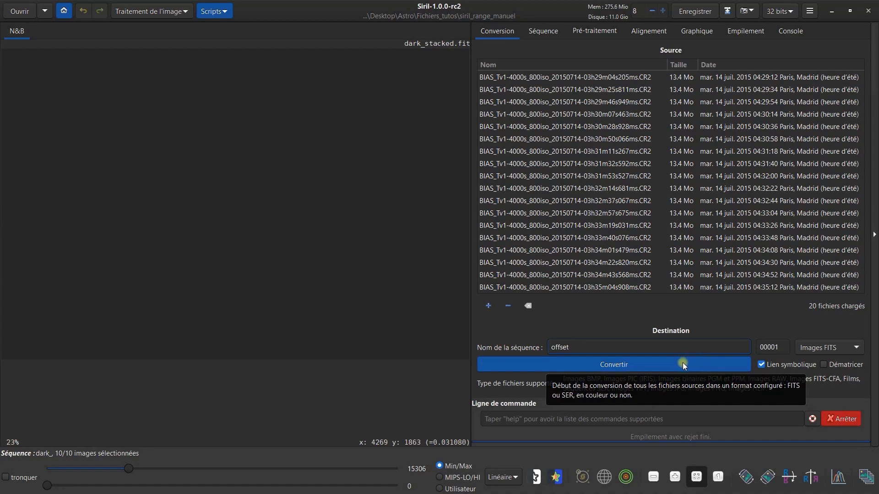
click(650, 365)
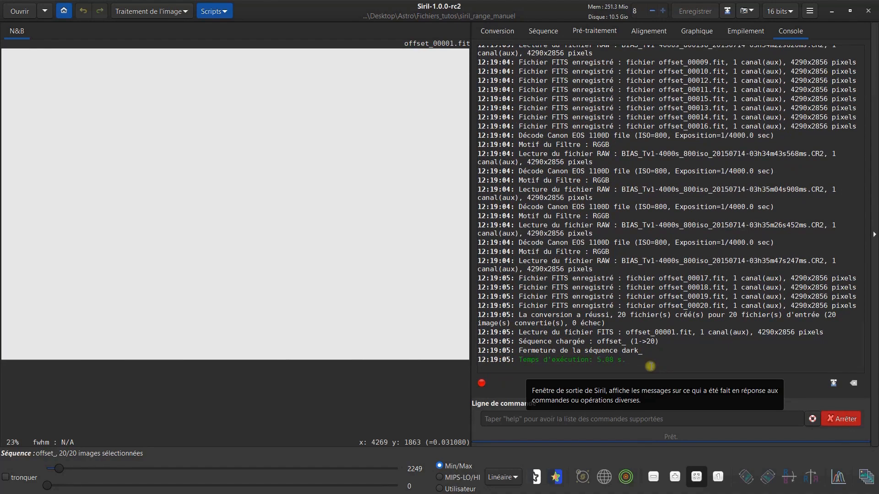
click(748, 31)
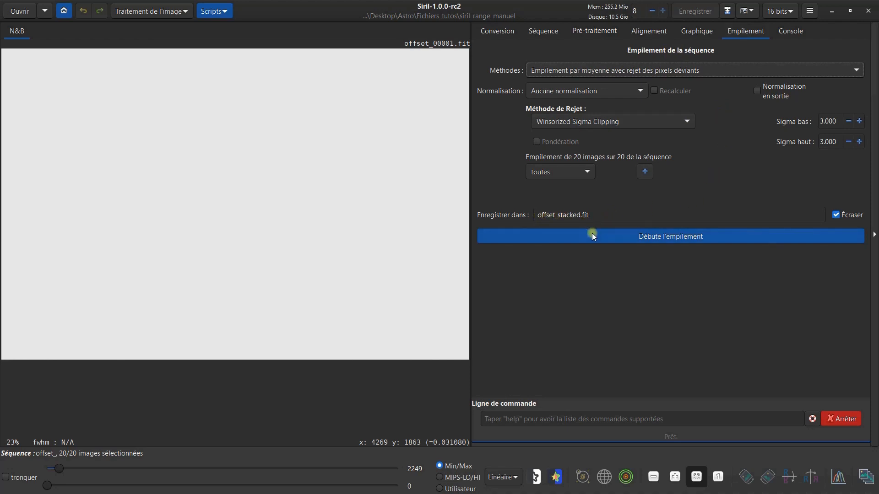
click(685, 238)
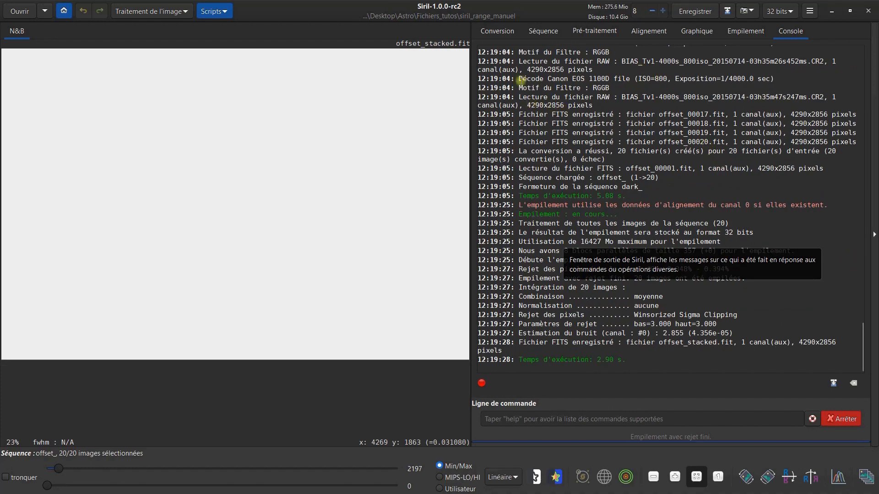
- Clear the bias files from the conversion source list and add all the CR2 files from the flats folder
click(513, 33)
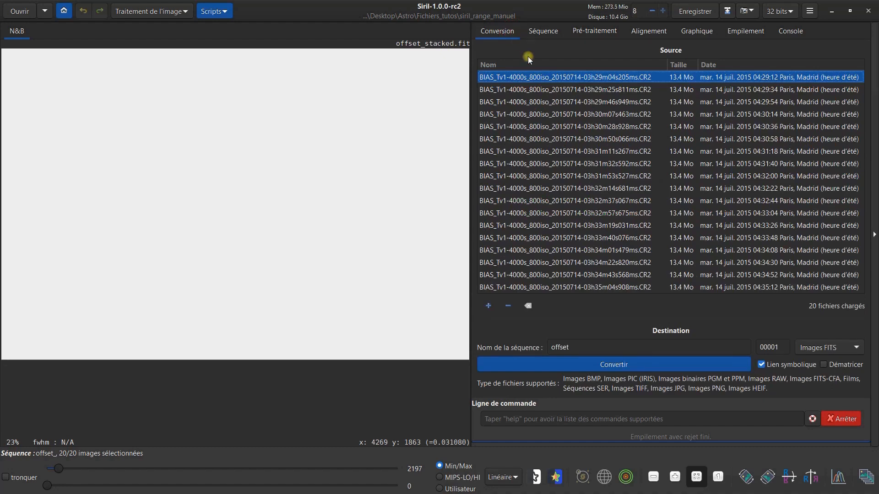
click(528, 305)
click(488, 305)
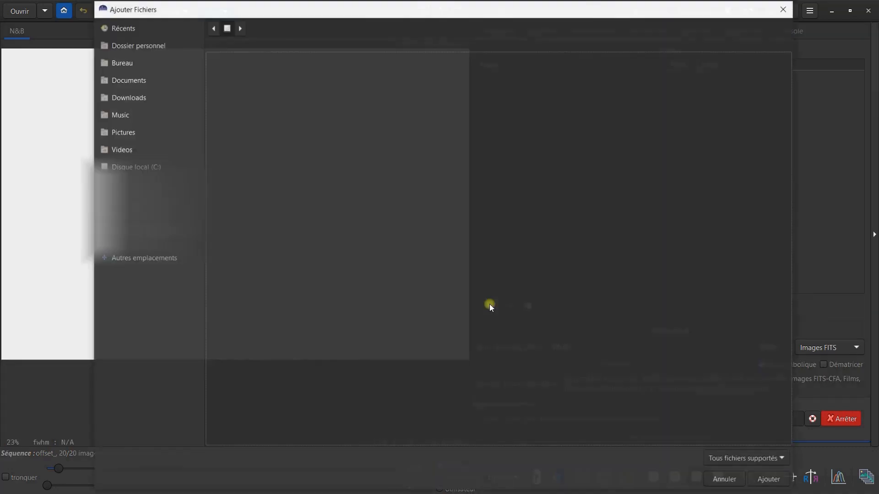
double_click(228, 219)
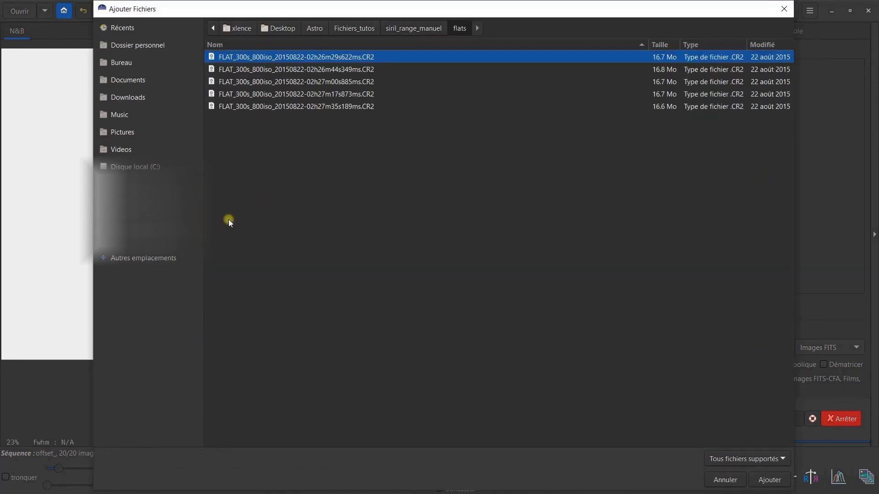
key(ctrl+a)
key(Return)
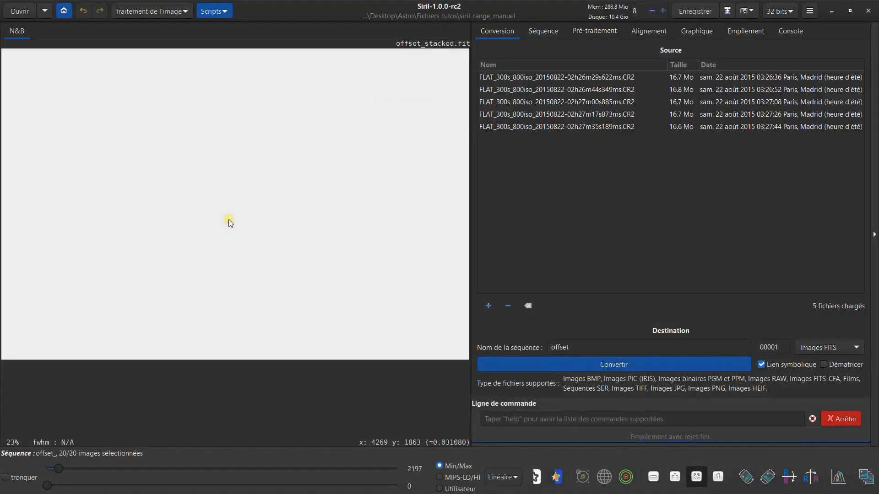
- Convert the loaded flat frames into a FITS sequence named flat
double_click(560, 347)
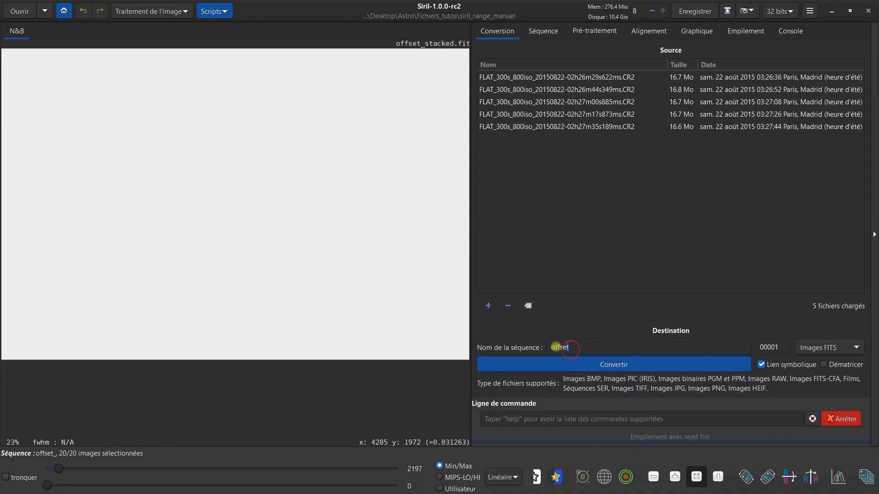
text(flat)
key(Return)
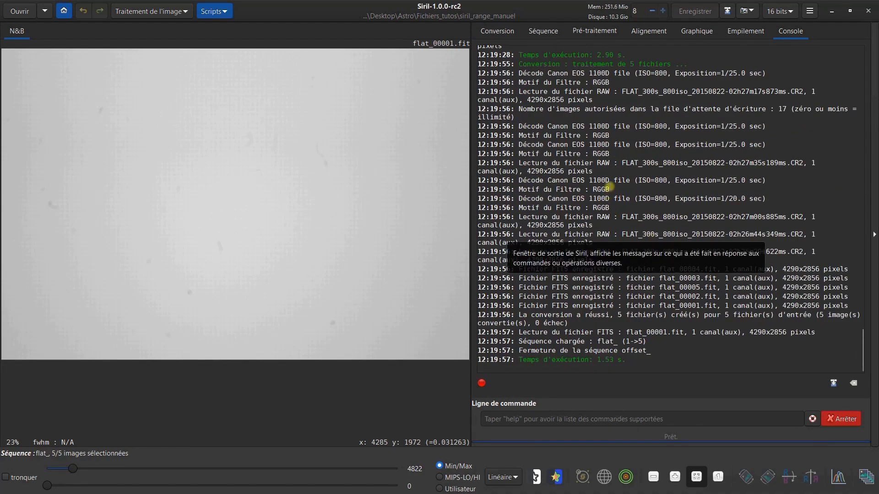
- Choose offset_stacked.fit as the master offset for preprocessing the flat sequence
click(607, 30)
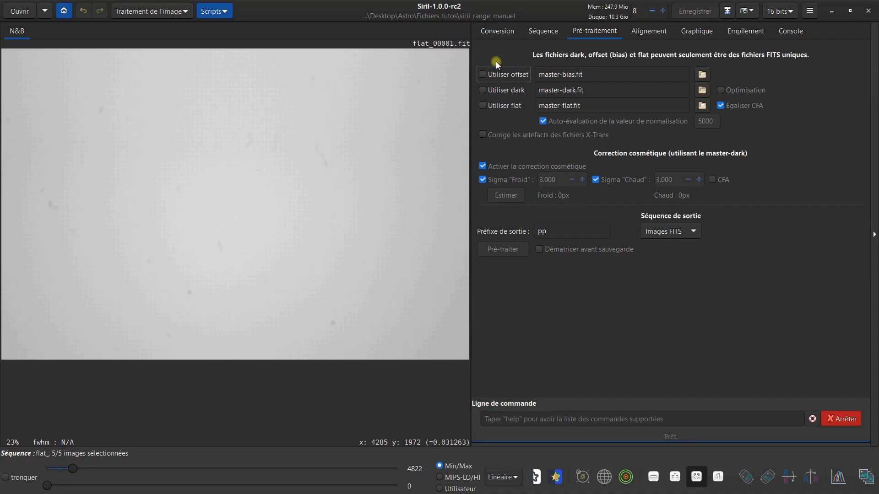
click(704, 75)
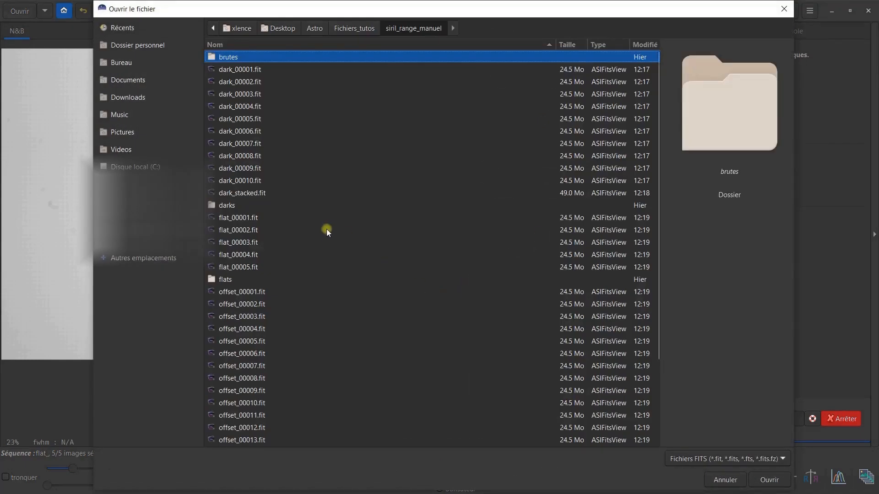
scroll(317, 188, down, 5)
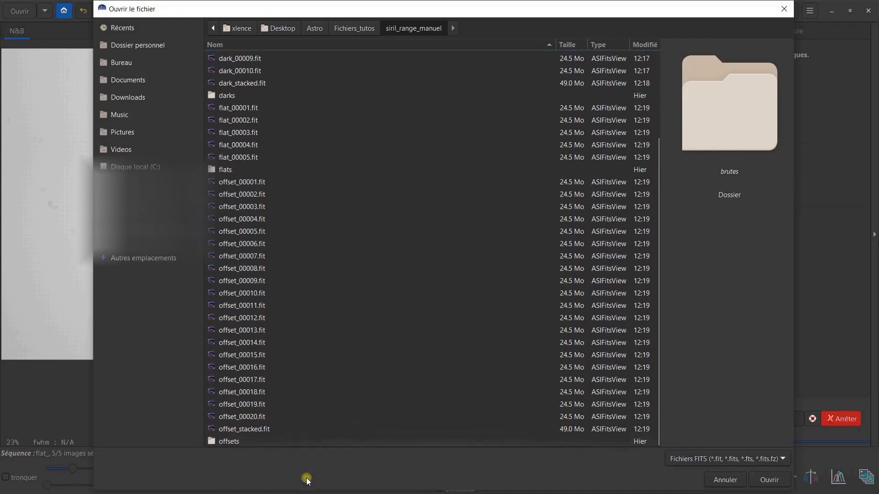
click(249, 430)
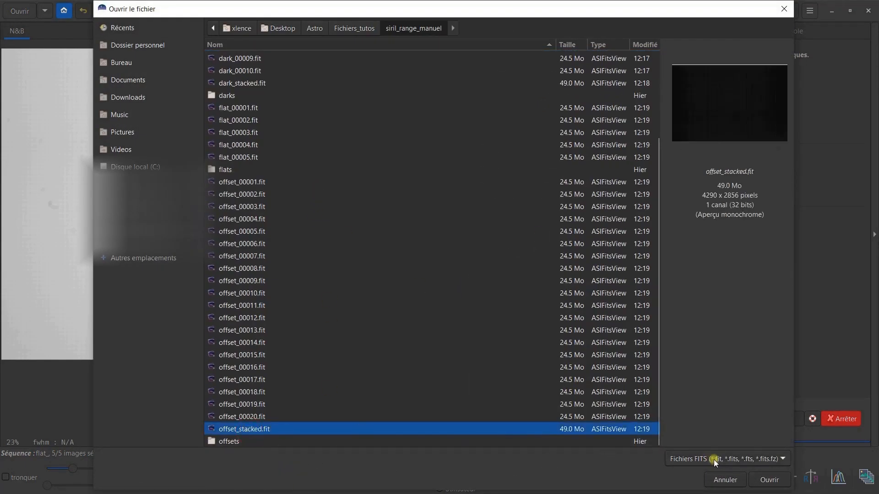
key(Return)
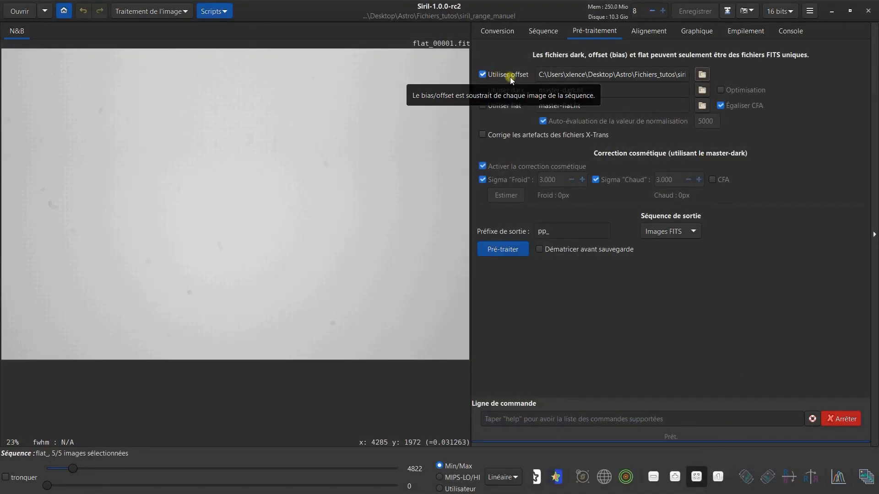
drag(548, 232, 520, 232)
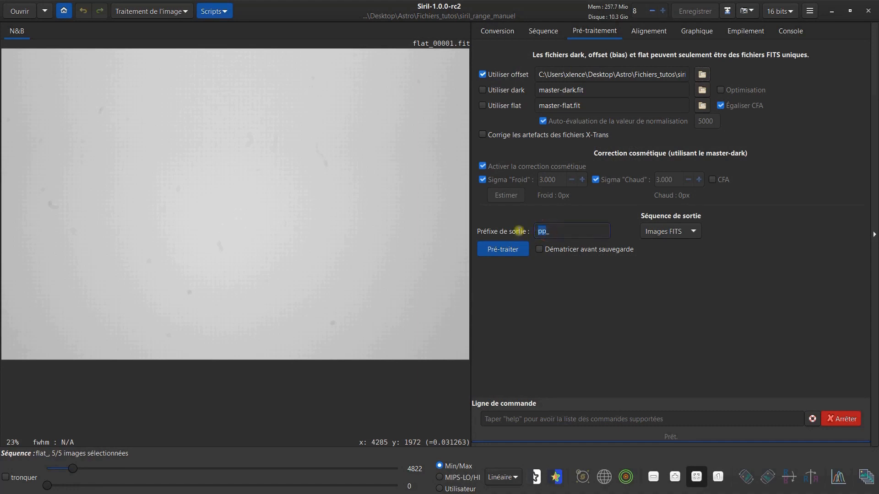
- Preprocess the flat sequence with the prefix pp_ and stack the result by average with pixel rejection and multiplicative normalisation
click(505, 249)
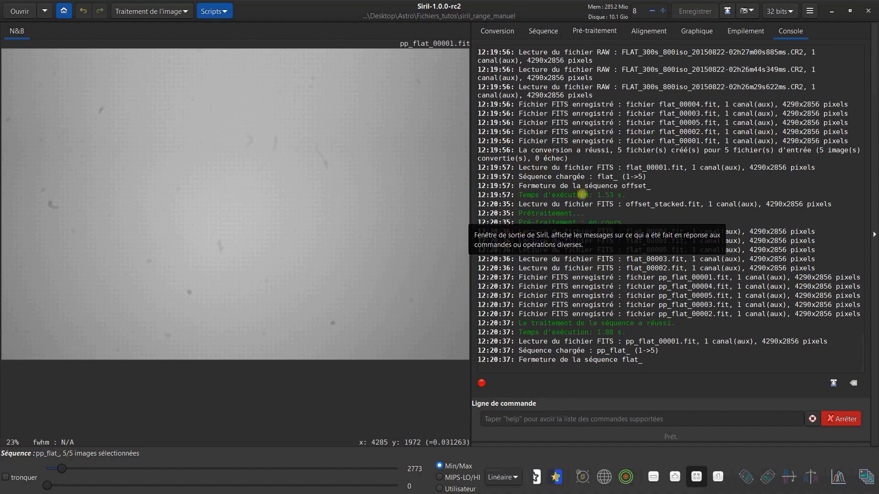
click(744, 29)
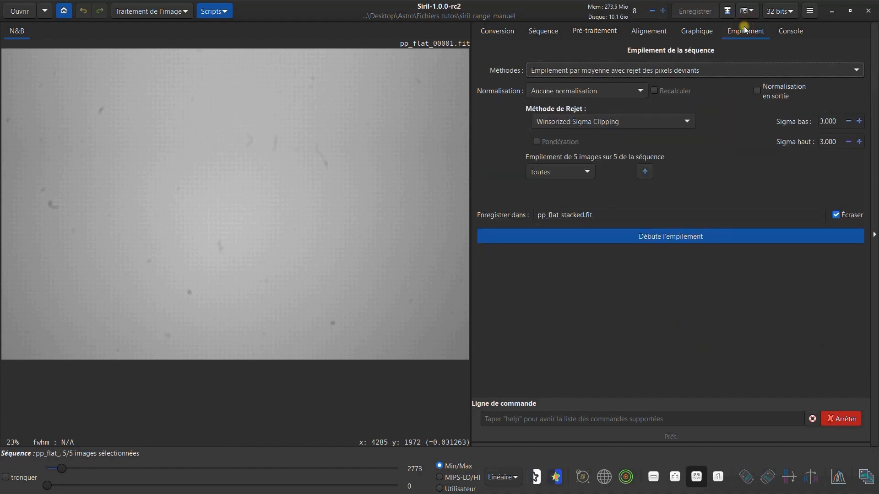
mouse_move(711, 72)
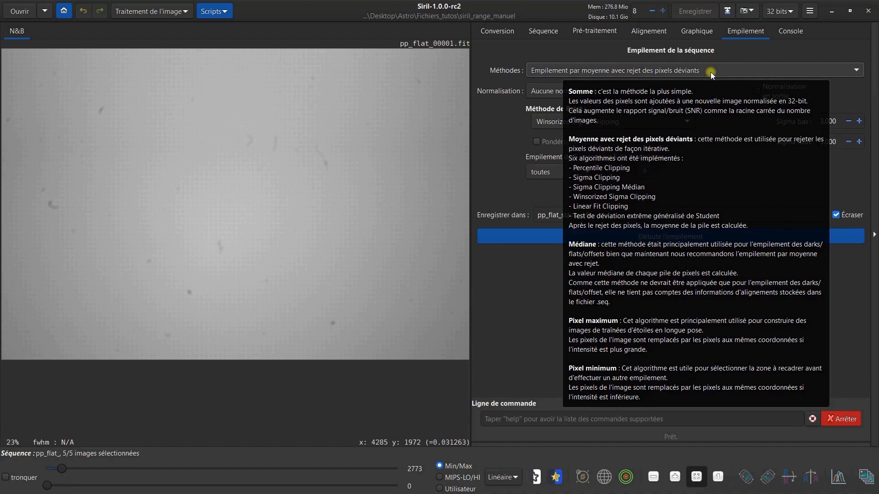
click(580, 91)
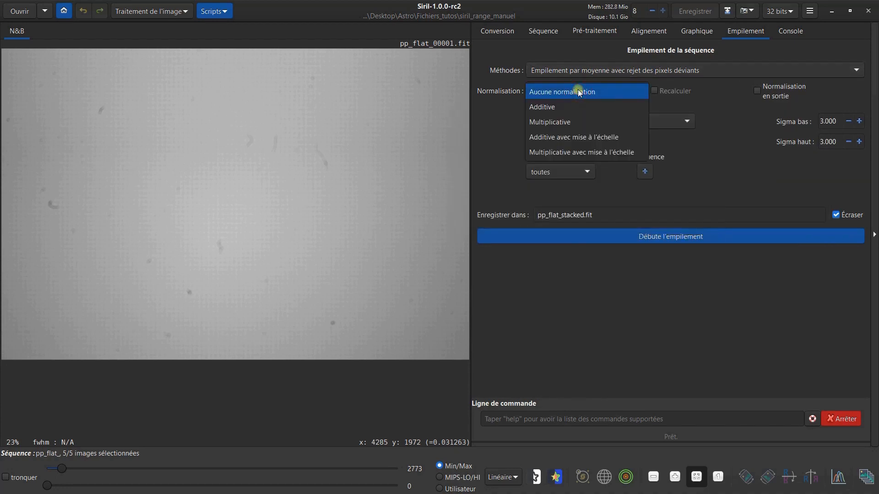
click(570, 121)
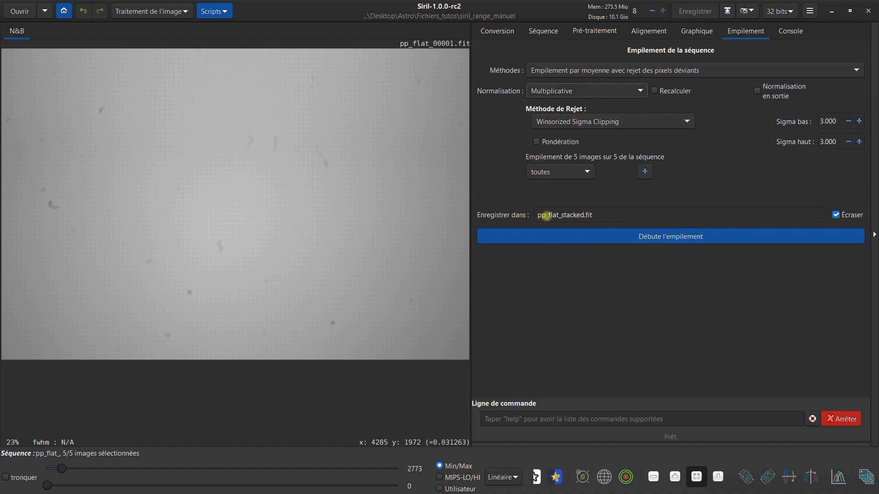
click(537, 215)
click(668, 238)
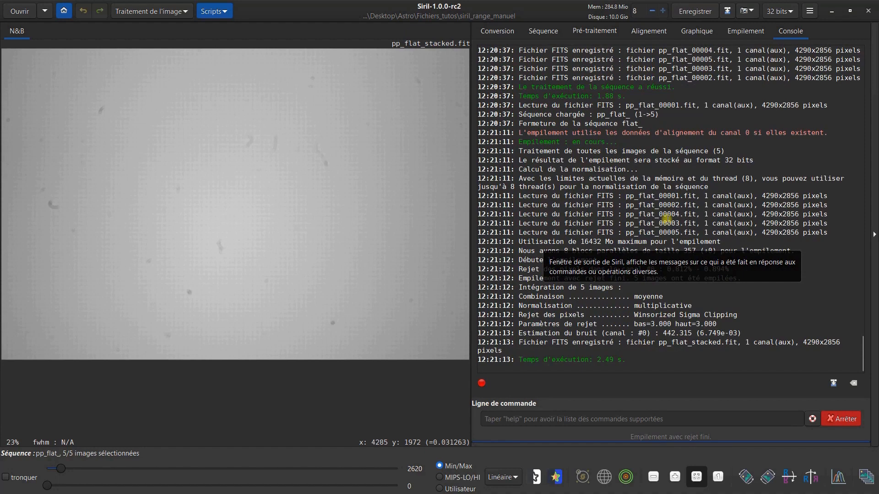
- Replace the flats in the conversion source list with all CR2 files from the brutes folder and convert them into a sequence named brutes
click(507, 32)
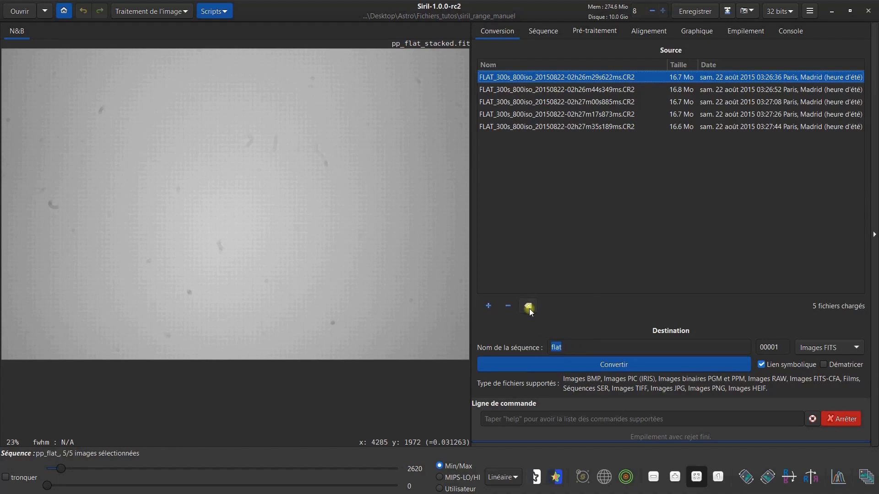
click(529, 307)
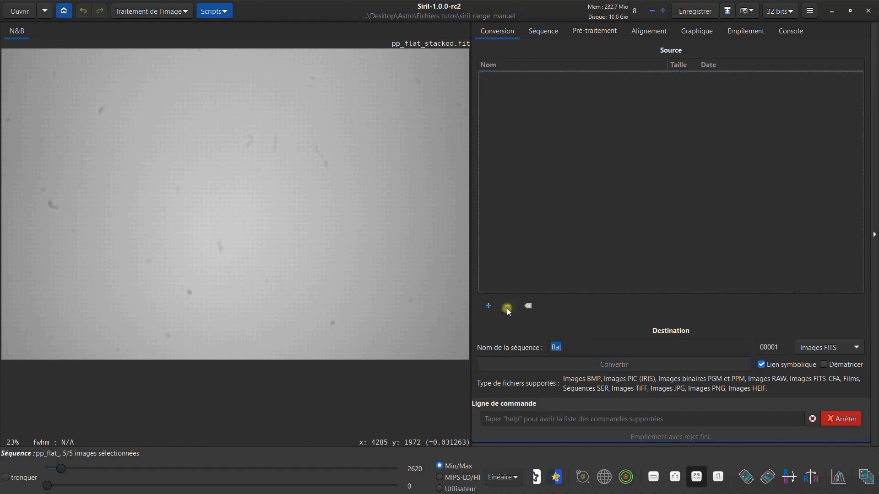
click(489, 307)
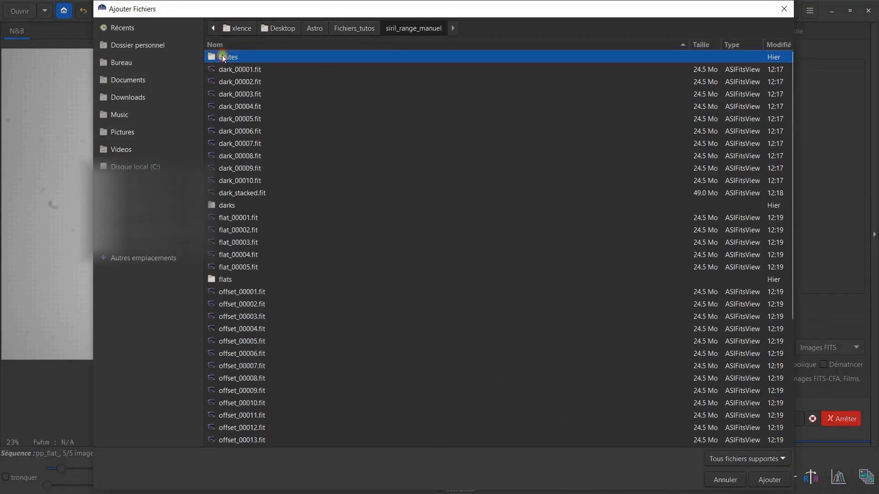
double_click(222, 56)
key(ctrl+a)
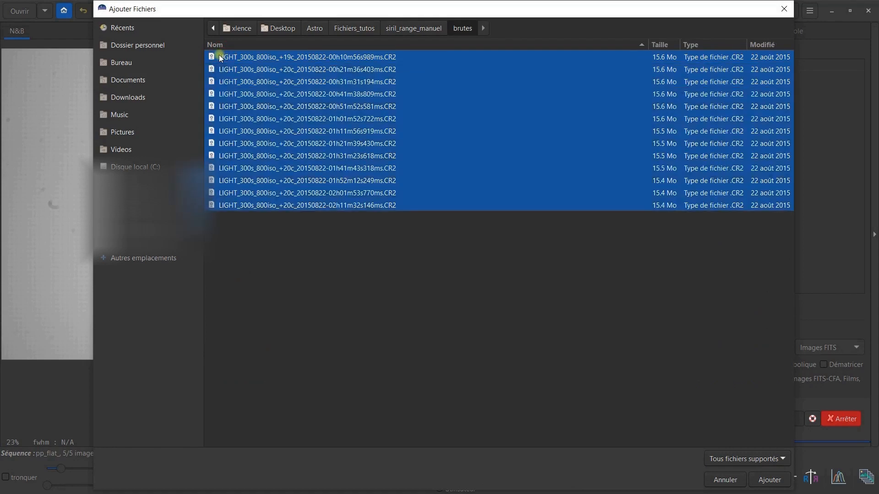
key(Return)
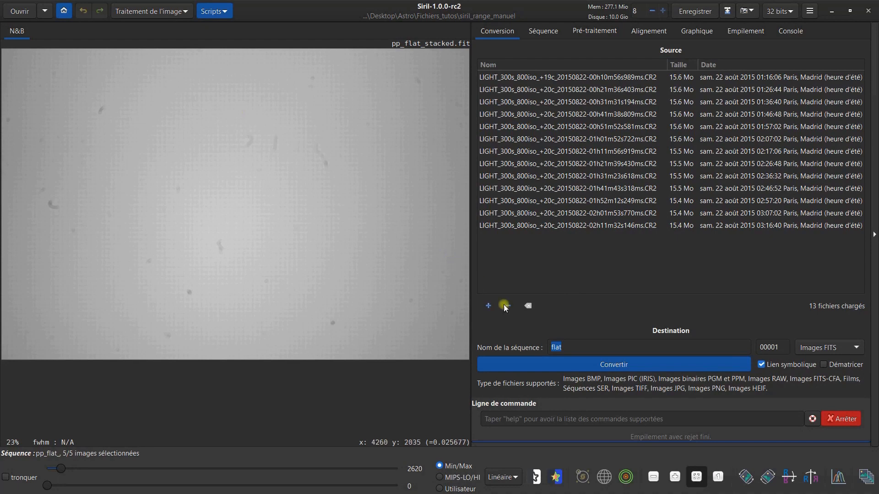
text(brutes)
click(588, 364)
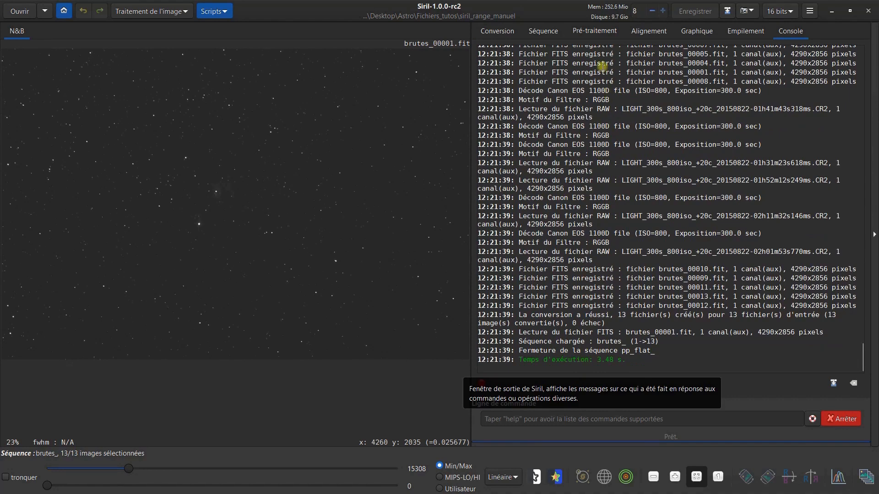
- Disable the offset correction for the brutes sequence and choose dark_stacked.fit as the master dark
click(592, 32)
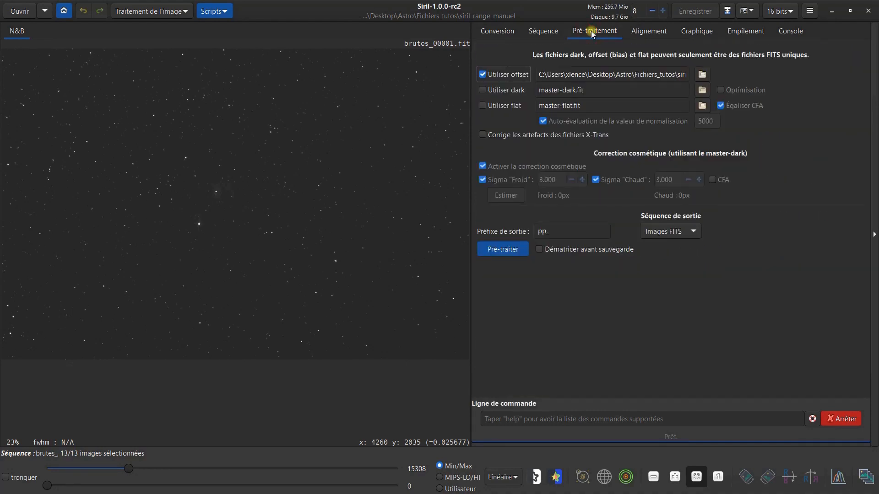
click(482, 74)
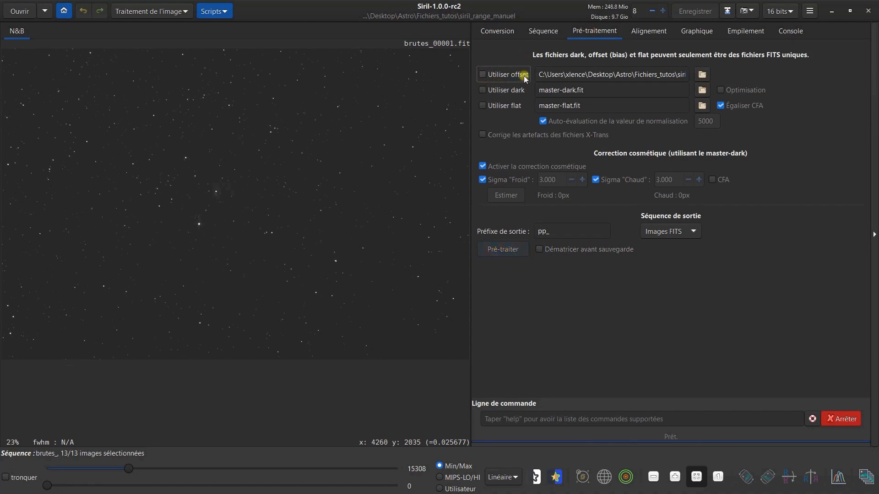
click(702, 90)
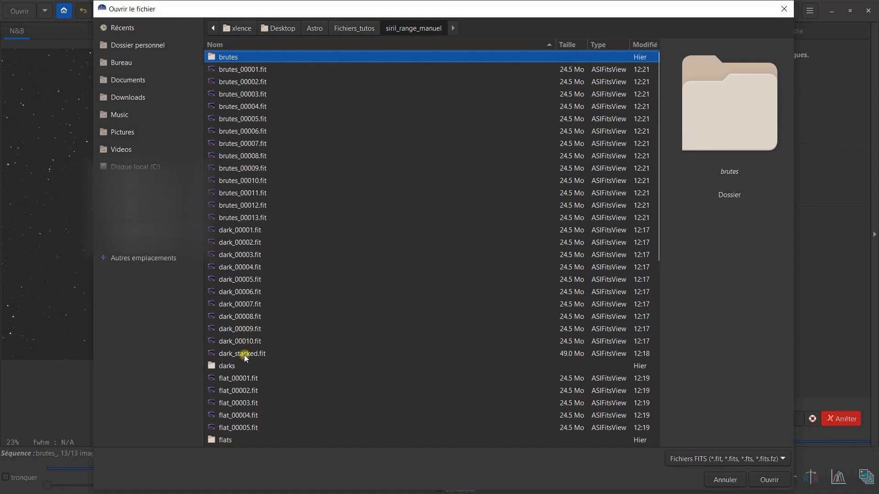
click(244, 355)
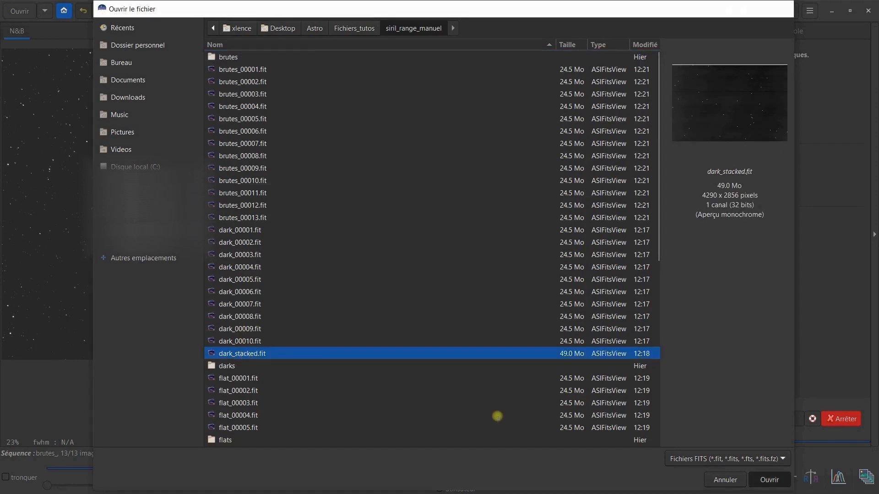
key(Return)
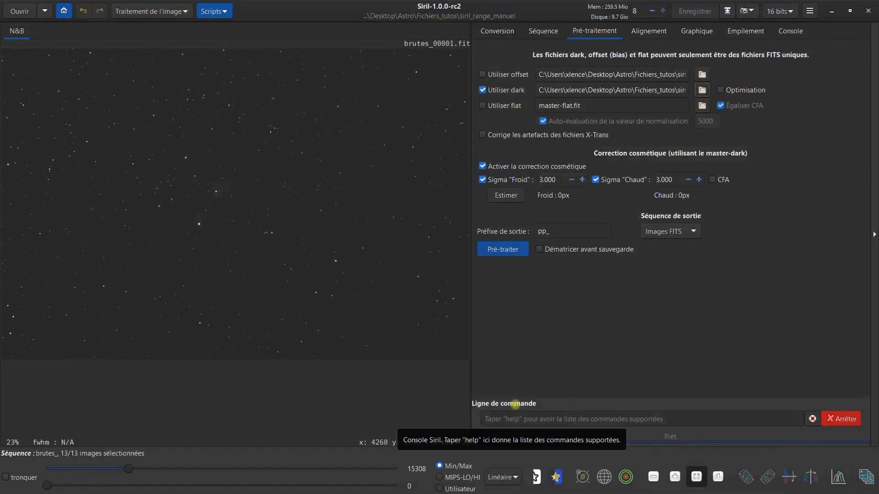
- Choose pp_flat_stacked.fit as the master flat and preprocess the brutes sequence with demosaicing before saving
click(703, 105)
scroll(310, 322, down, 10)
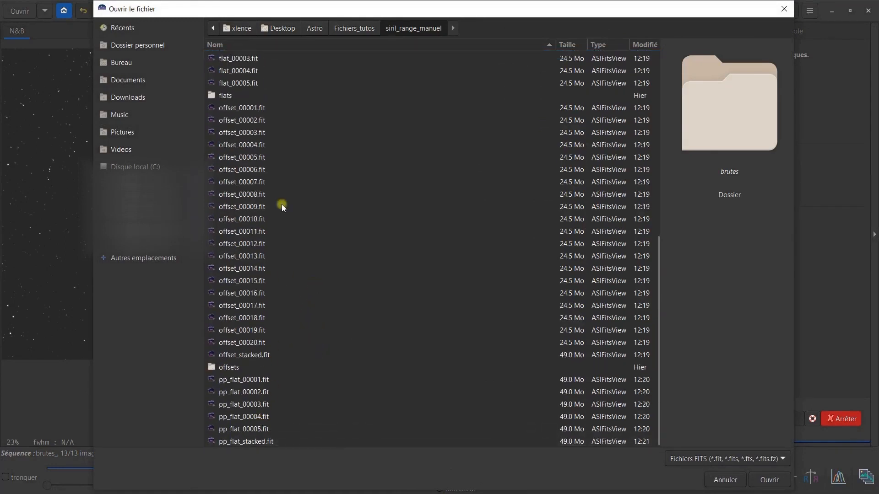
click(227, 443)
key(Return)
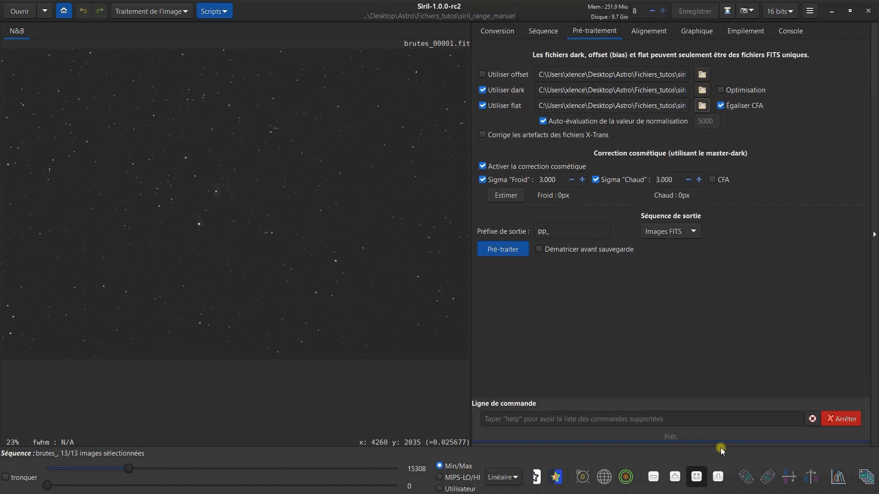
click(539, 250)
click(489, 250)
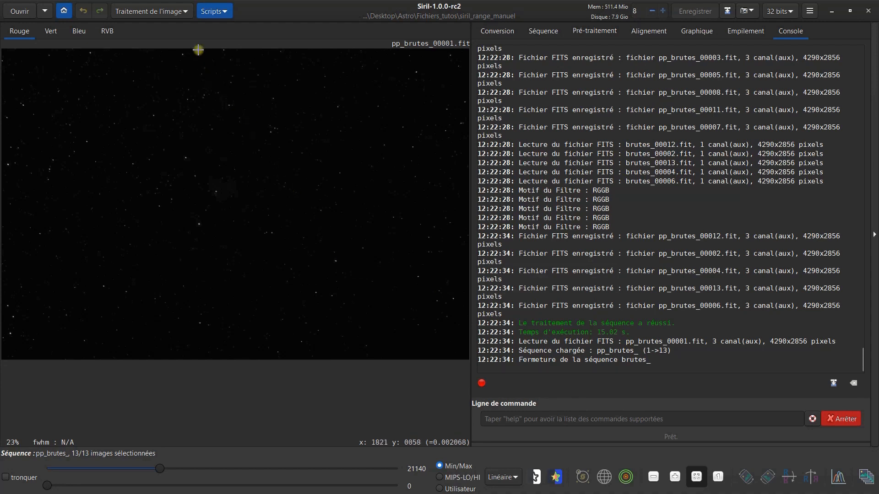
- Extract the gradient from the whole preprocessed sequence with polynomial order 1, subtraction correction and the output prefix bkg_
click(184, 12)
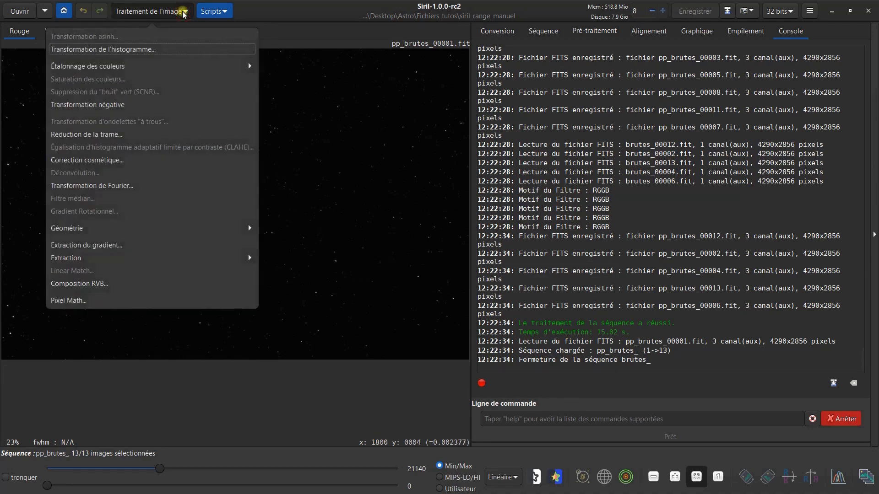
click(112, 246)
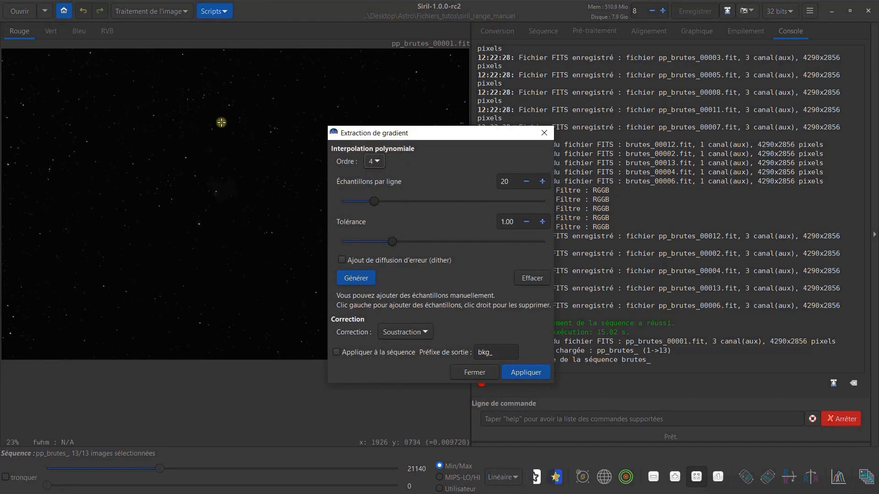
click(379, 161)
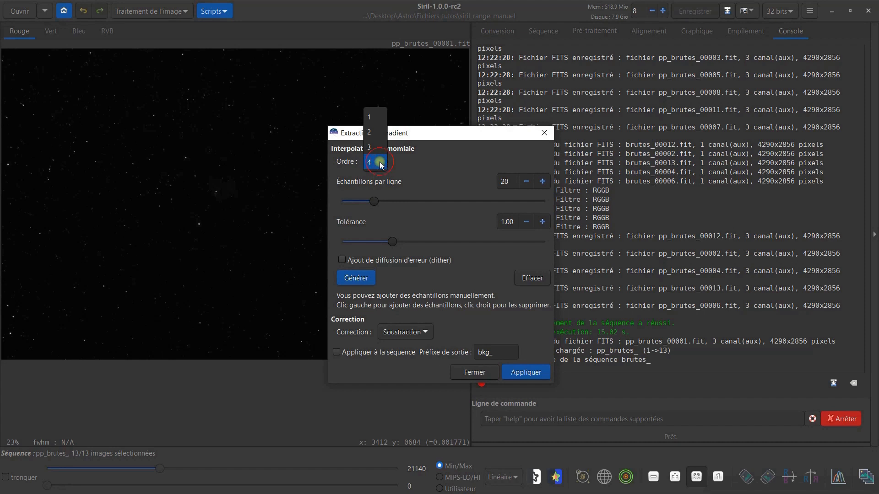
click(375, 117)
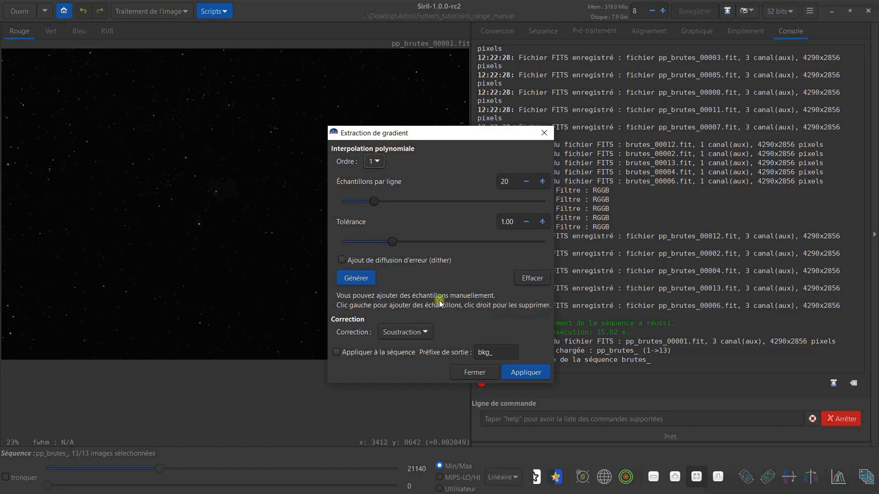
click(344, 353)
click(531, 373)
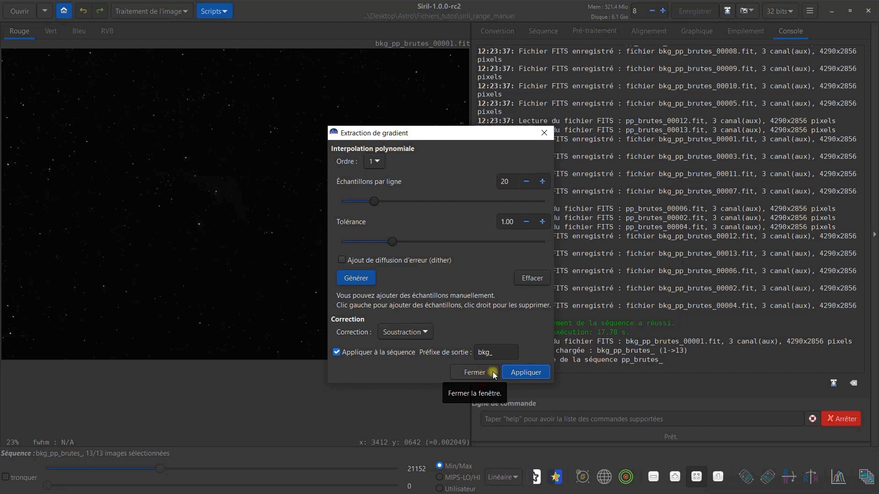
- Generate background samples at 20 per line with tolerance 1.00 and apply the gradient subtraction to the whole sequence again
click(359, 279)
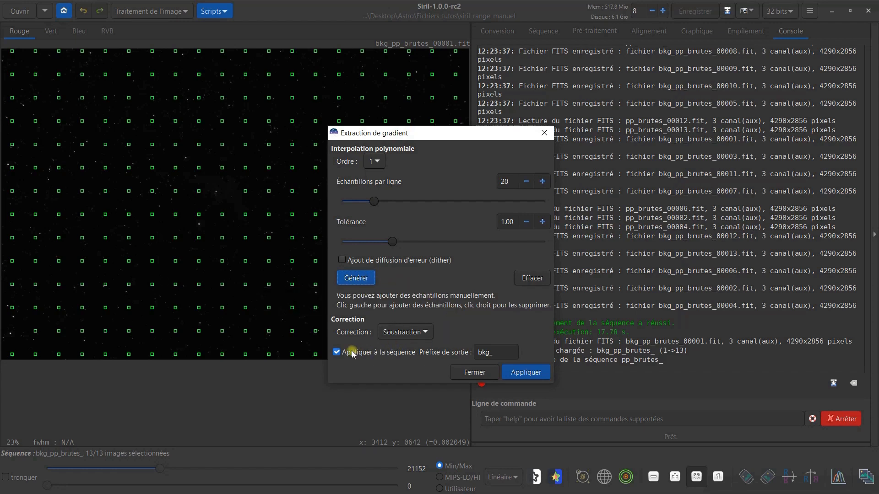
click(539, 375)
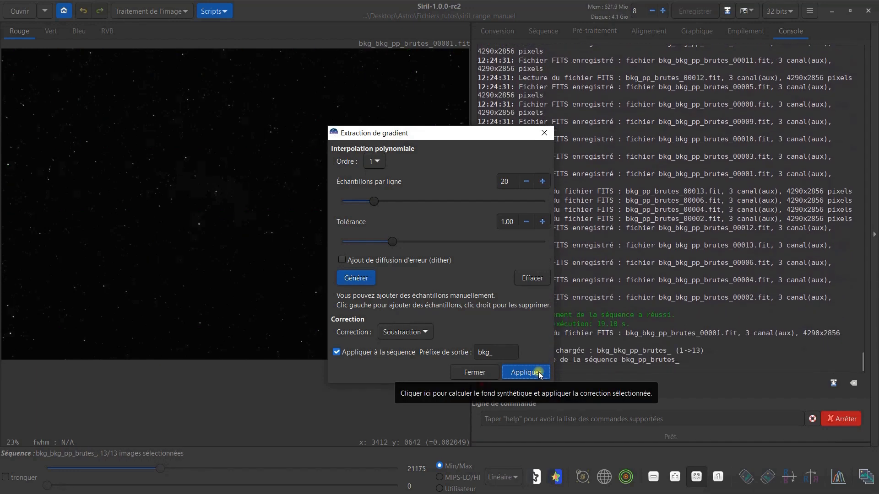
click(475, 373)
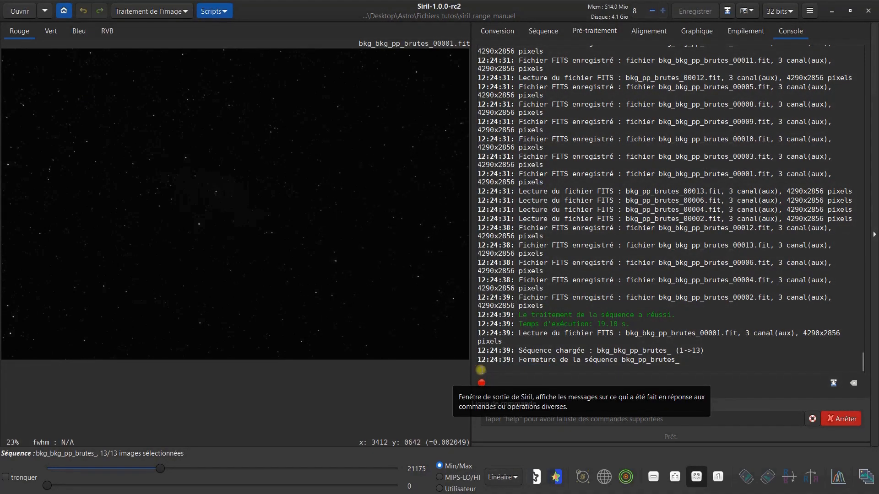
- Align all images of the gradient-corrected sequence using the global deep-sky alignment on the green channel
click(642, 32)
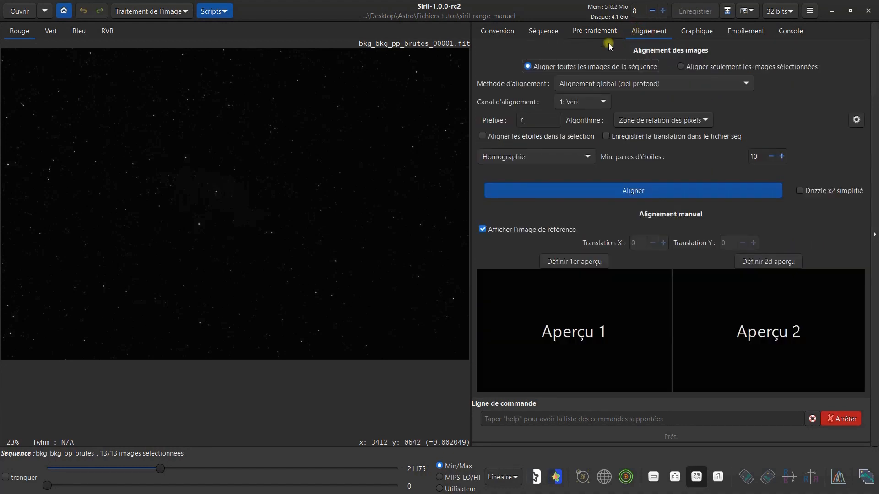
click(574, 84)
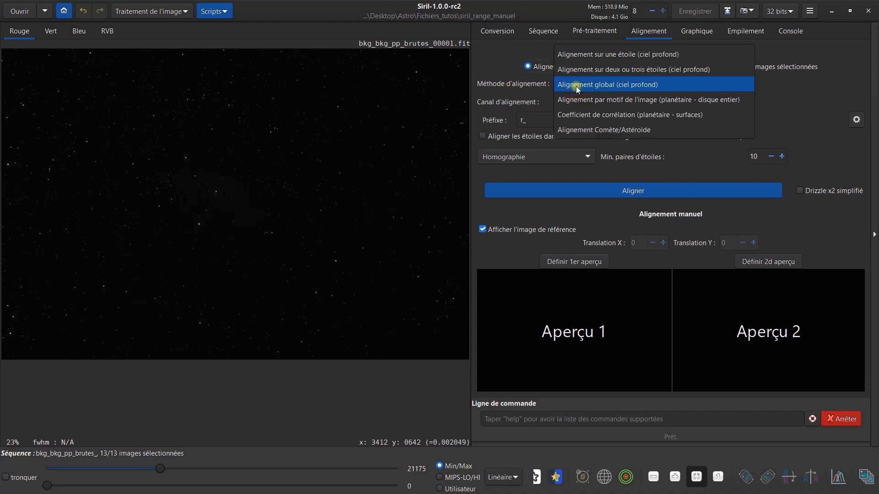
click(614, 88)
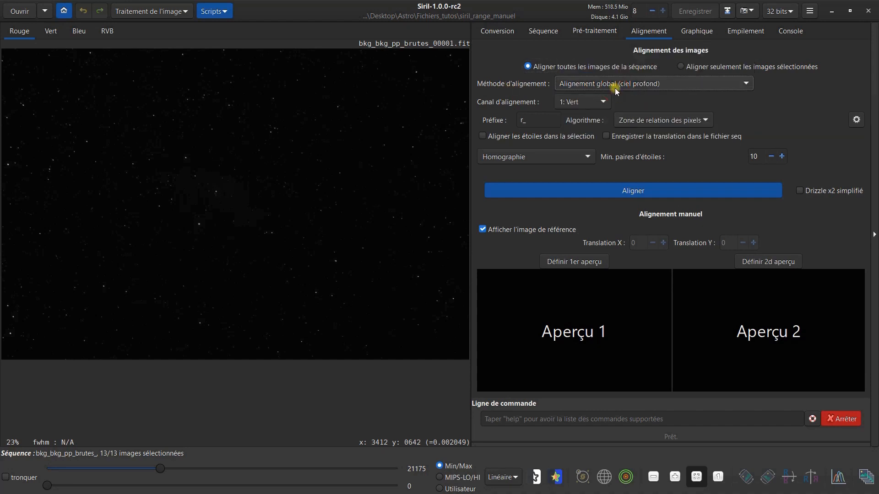
click(613, 191)
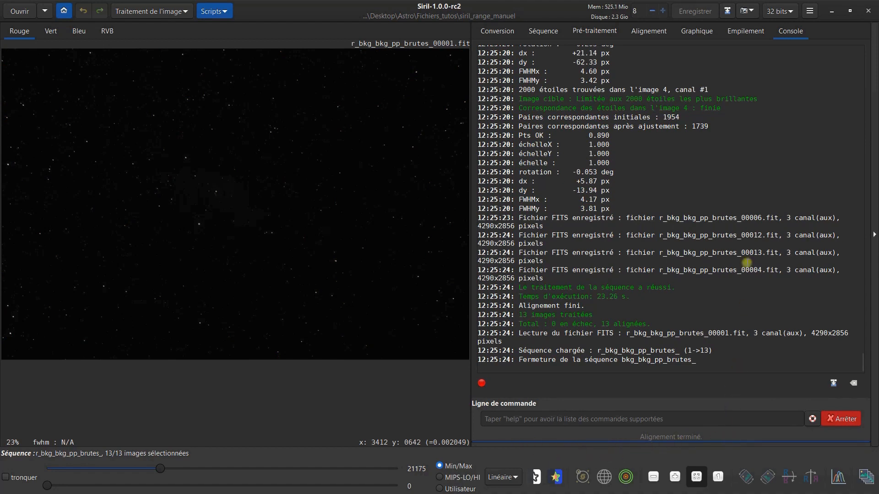
- Stack the aligned light frames by average with pixel rejection, using additive normalisation with scaling
click(739, 33)
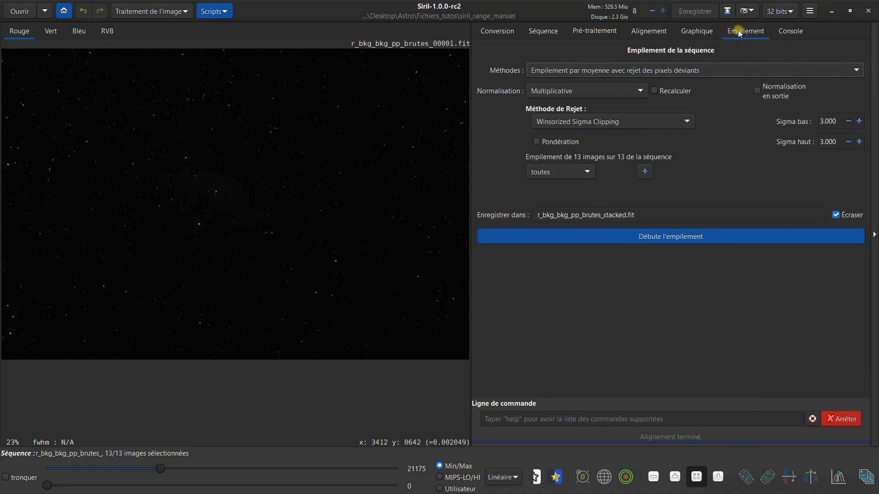
click(586, 90)
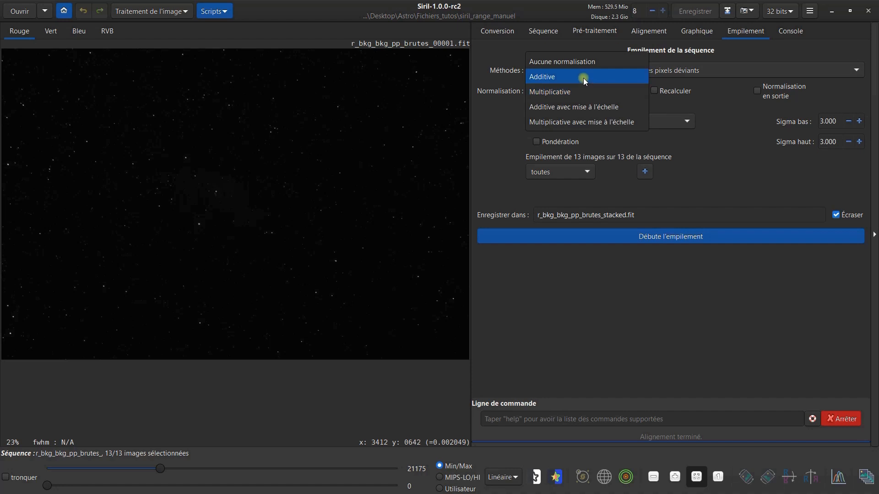
click(580, 110)
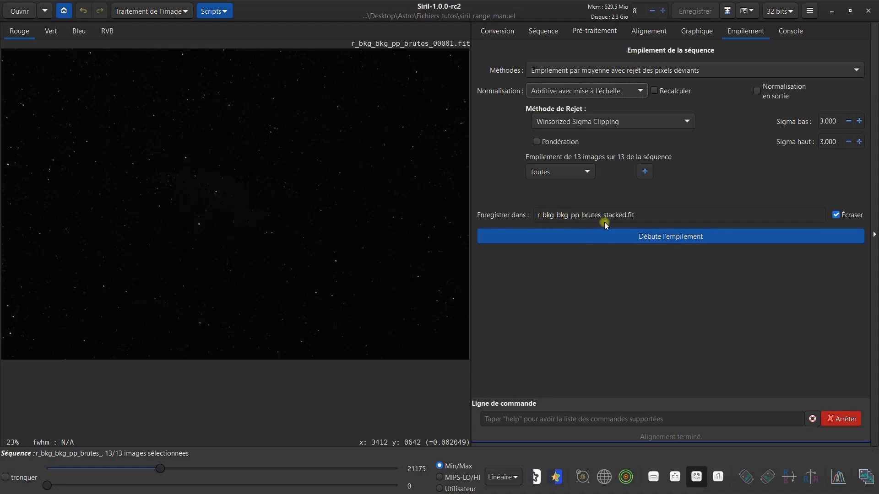
click(672, 237)
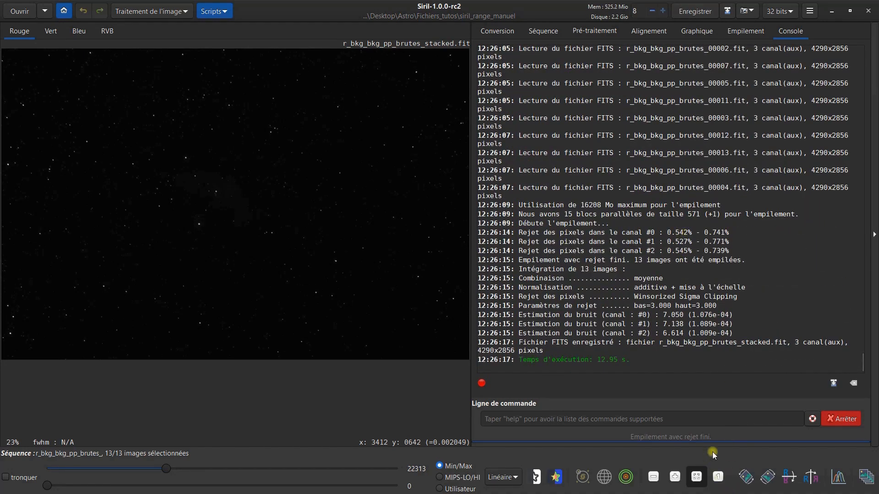
- Set the stacked image's display mode to Auto ajustement and view the RGB composite and the red channel
click(516, 478)
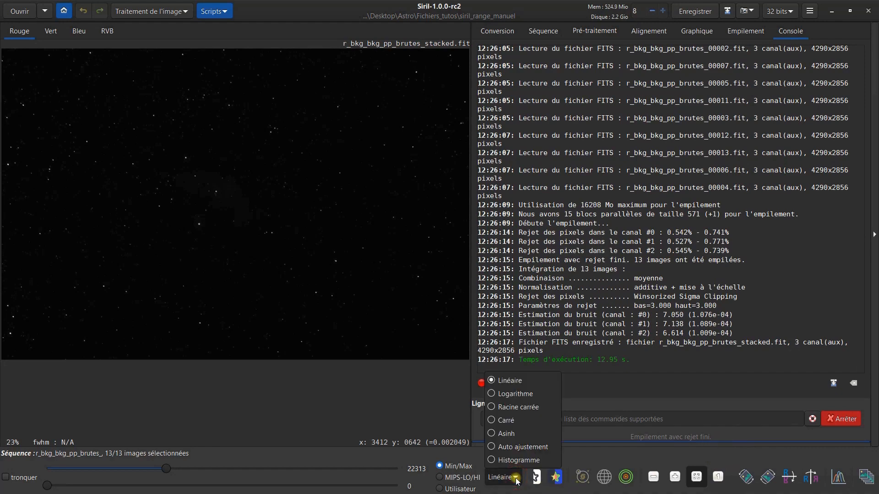
click(524, 449)
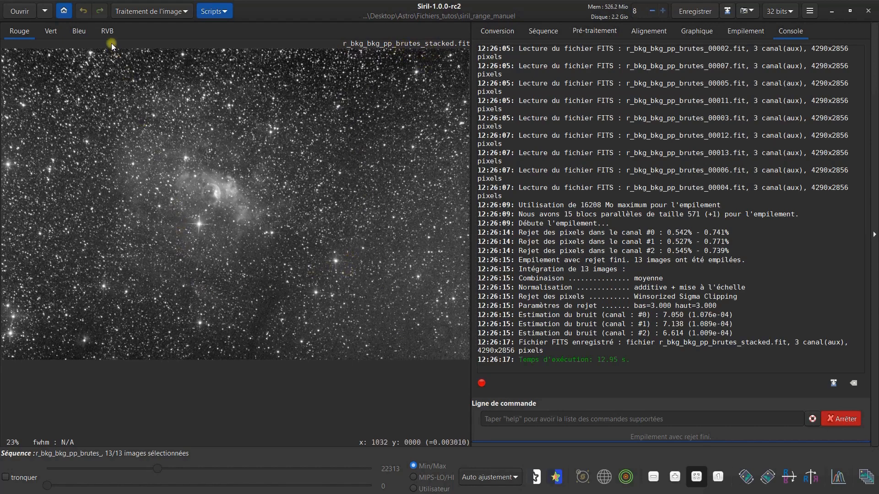
click(108, 31)
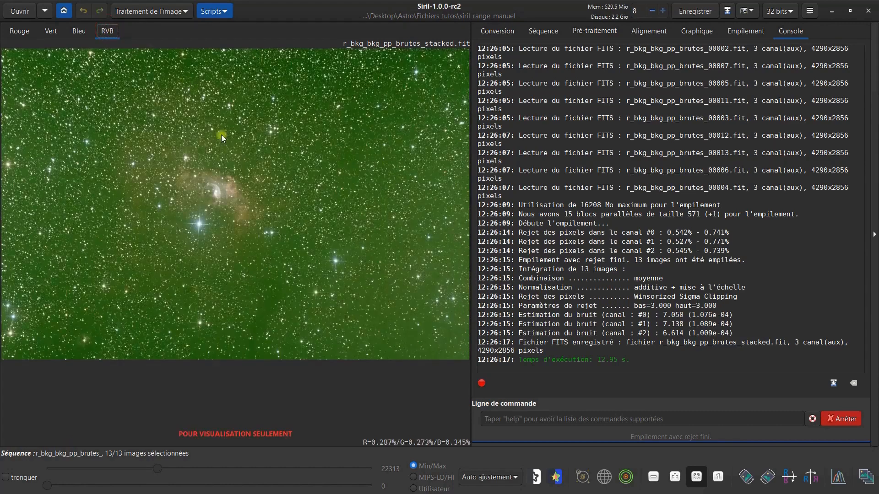
click(17, 32)
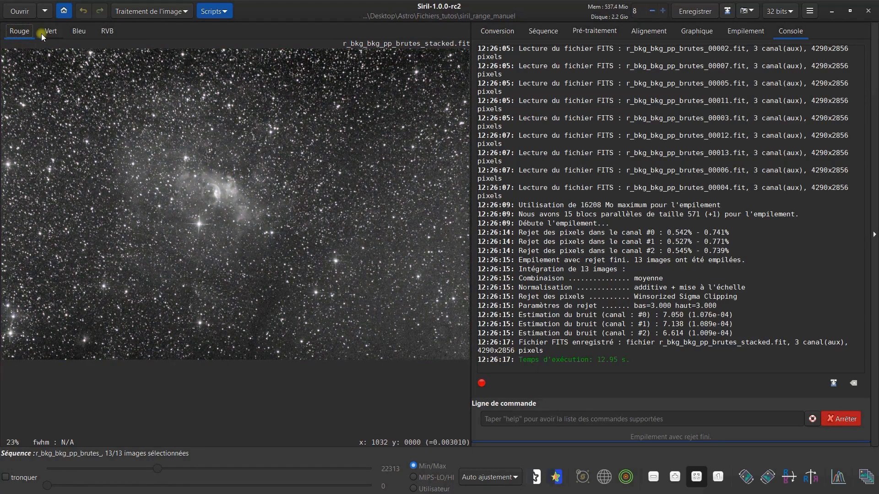